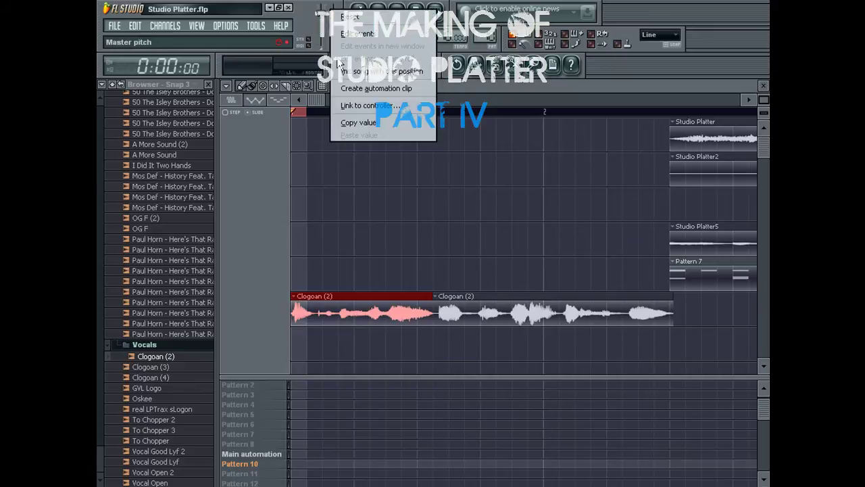
left_click(346, 85)
key("F5")
right_click(298, 129)
left_click(327, 275)
left_click(408, 279)
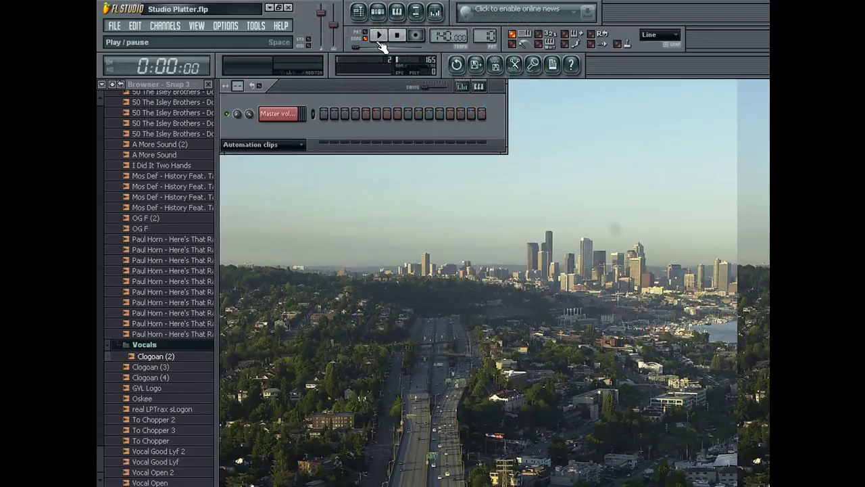
key("F5")
right_click(332, 15)
left_click(348, 91)
key("F5")
right_click(297, 130)
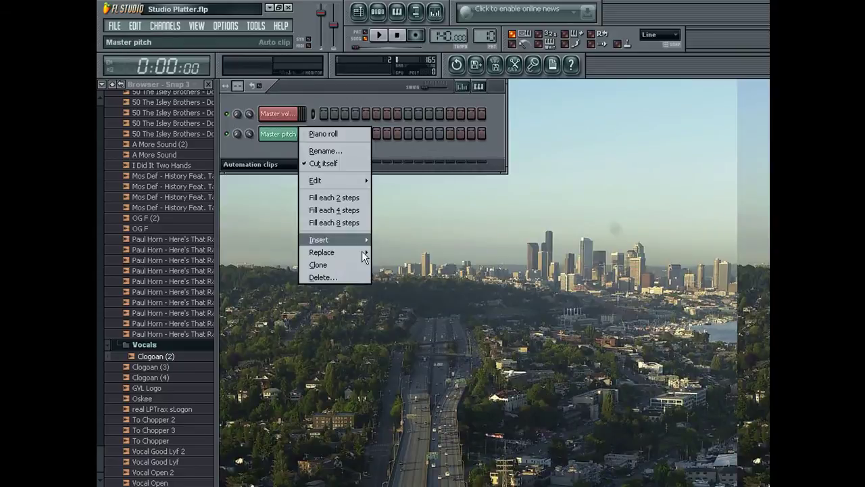
left_click(341, 273)
left_click(408, 280)
- Create an automation clip for the master volume
key("F5")
right_click(323, 12)
left_click(344, 91)
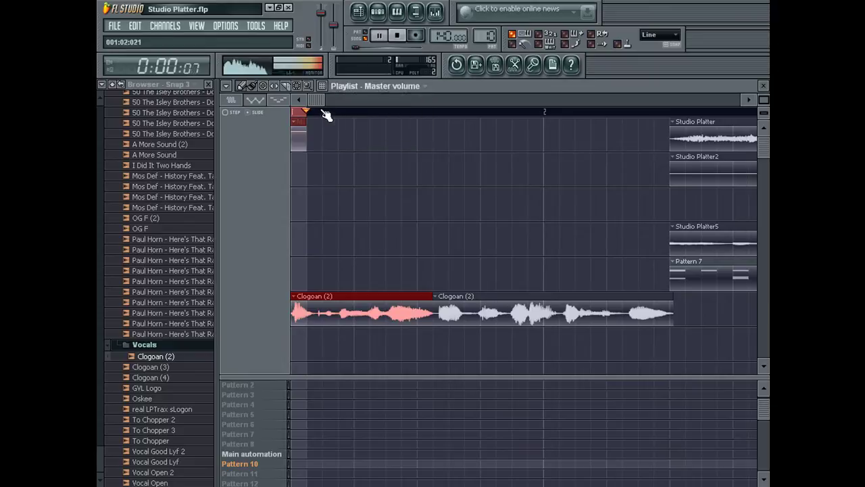
- Route the Clogoan (2) vocal clip to mixer insert 3 and lower that track's low, mid and high EQ bands during playback
double_click(344, 313)
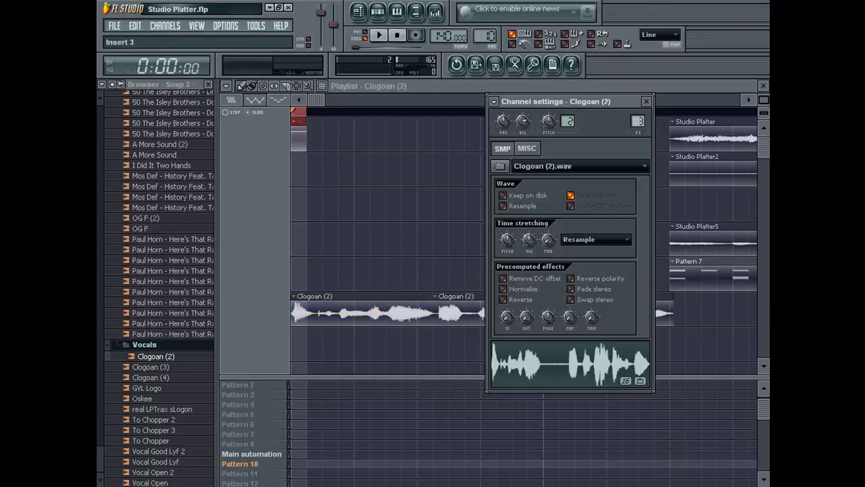
left_click(435, 11)
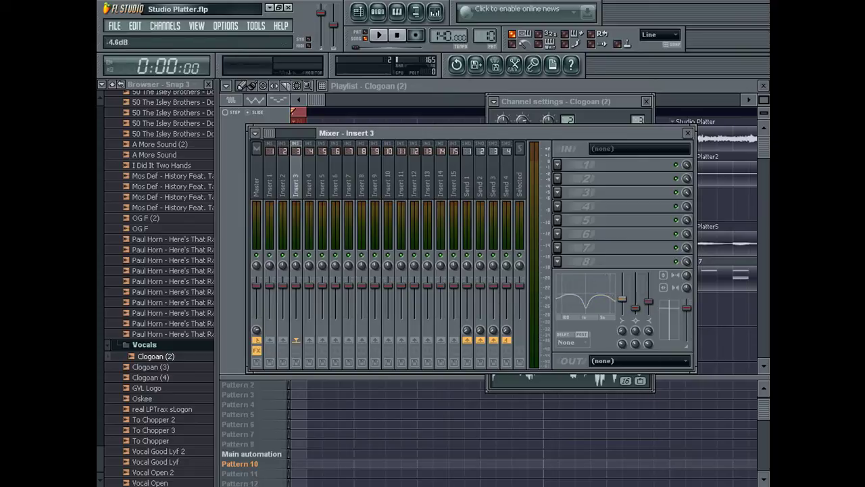
scroll(616, 329, "down", 2)
key("space")
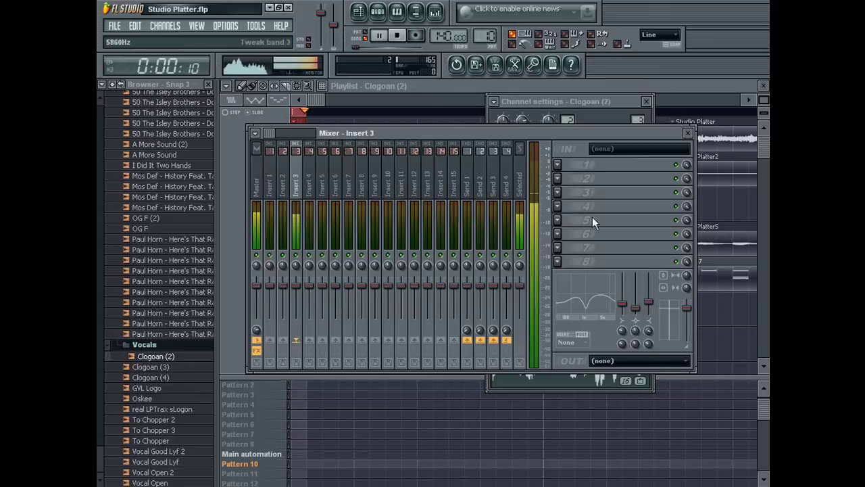
left_click(452, 85)
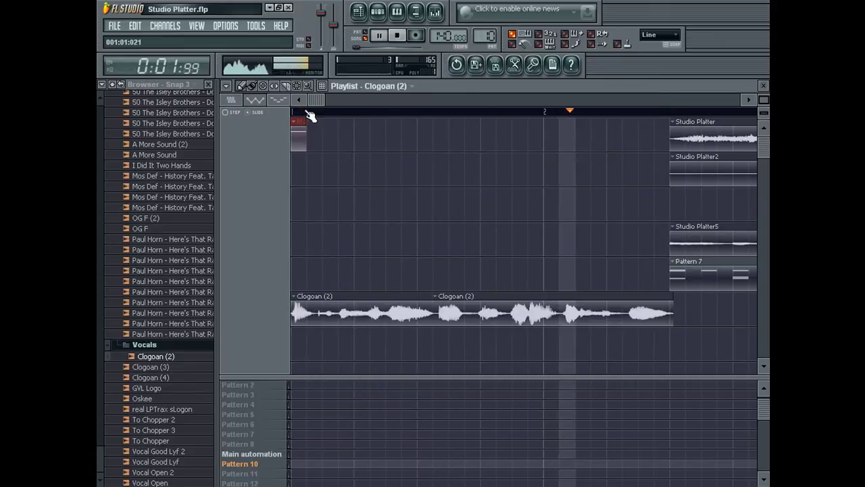
left_click(473, 297)
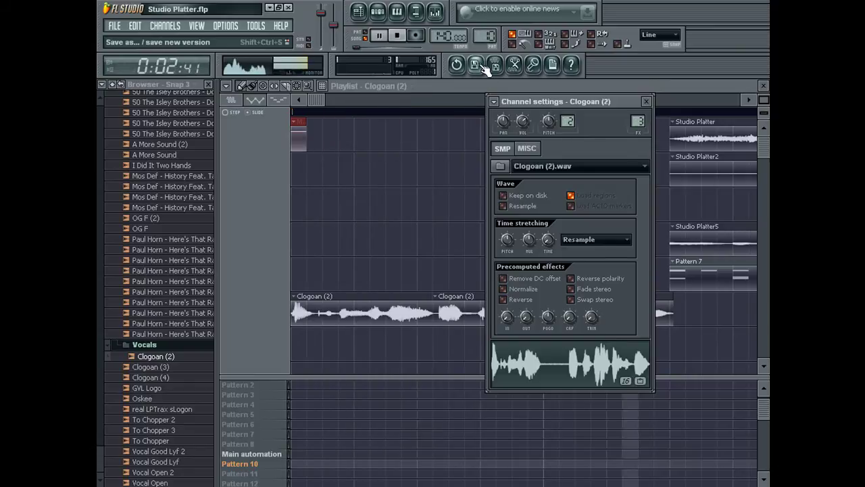
left_click(647, 101)
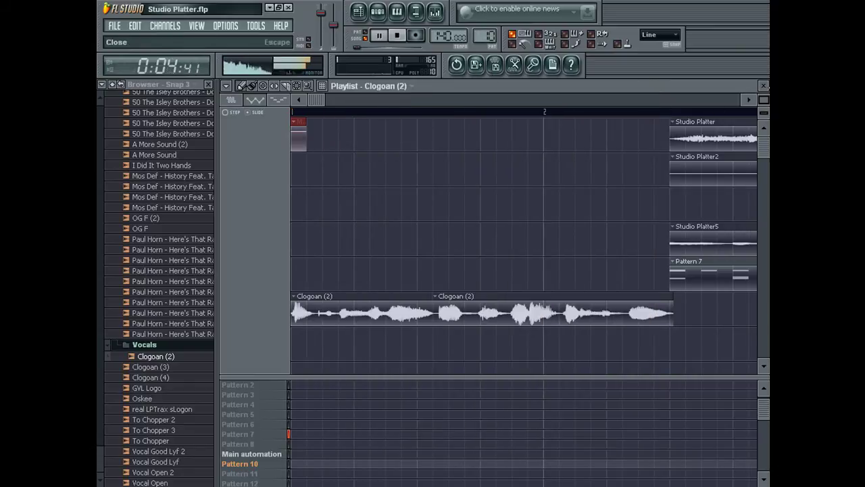
- Show all channels in the step sequencer and close the mixer
key("F5")
left_click(326, 115)
left_click(277, 258)
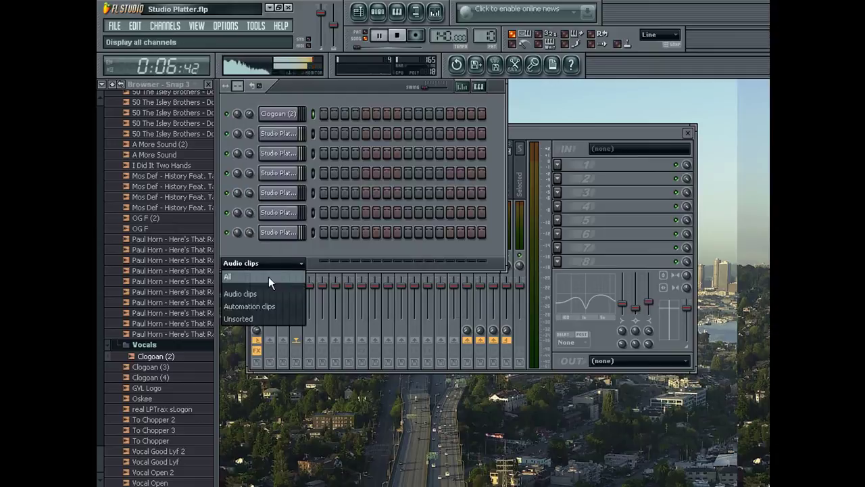
left_click(268, 273)
left_click(687, 133)
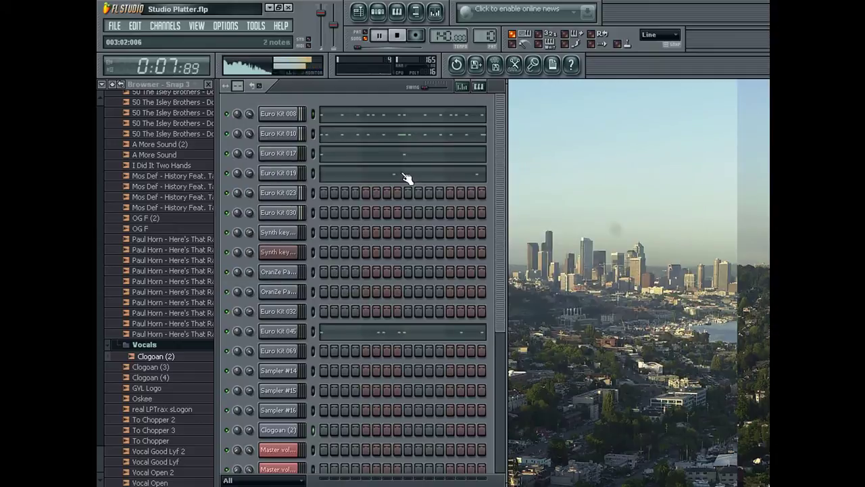
- Route the Studio Platter6 clip to mixer insert 4 and slightly raise that track's low EQ band
left_click(357, 14)
left_click(764, 99)
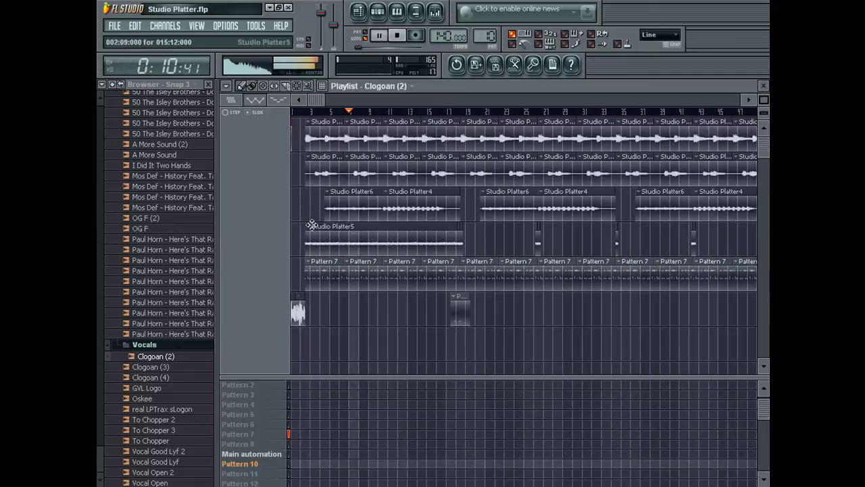
double_click(341, 208)
left_click_drag(637, 121, 637, 112)
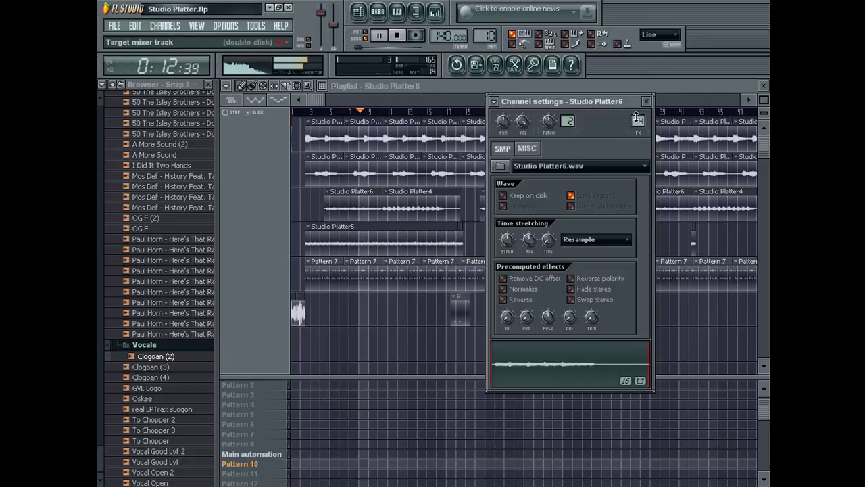
left_click(435, 11)
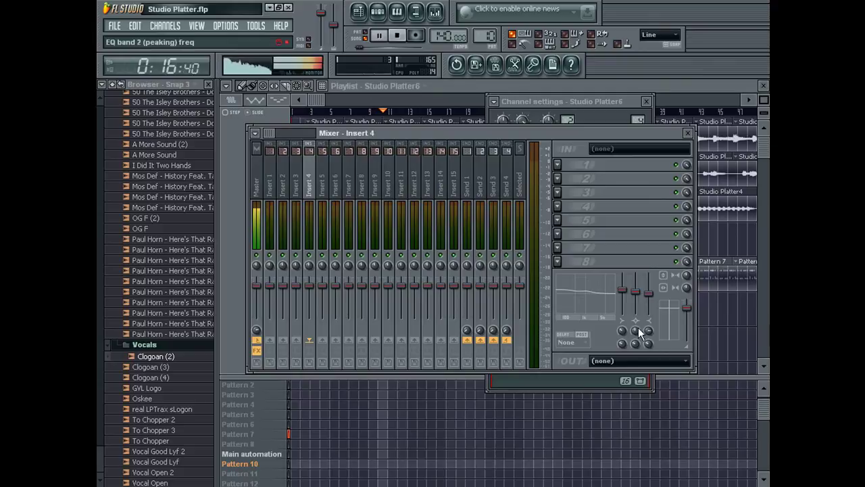
left_click(444, 85)
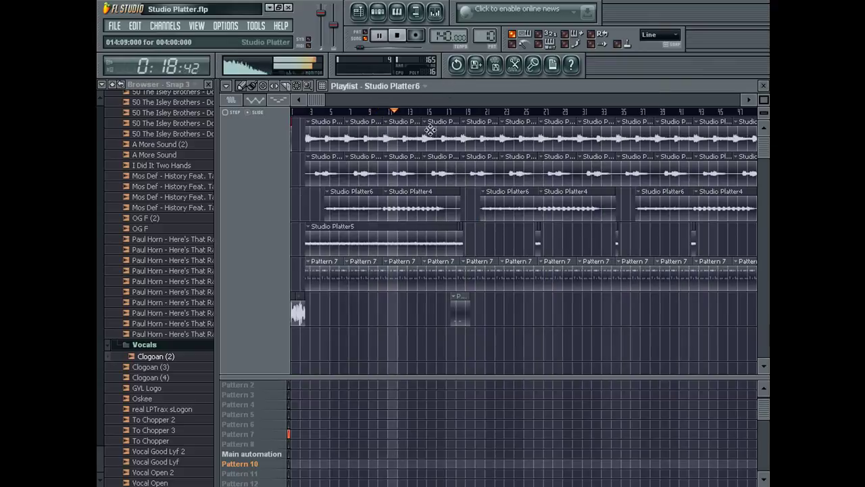
- Route the Studio Platter4 clip to mixer insert 5 and boost that track's mid EQ band
double_click(466, 122)
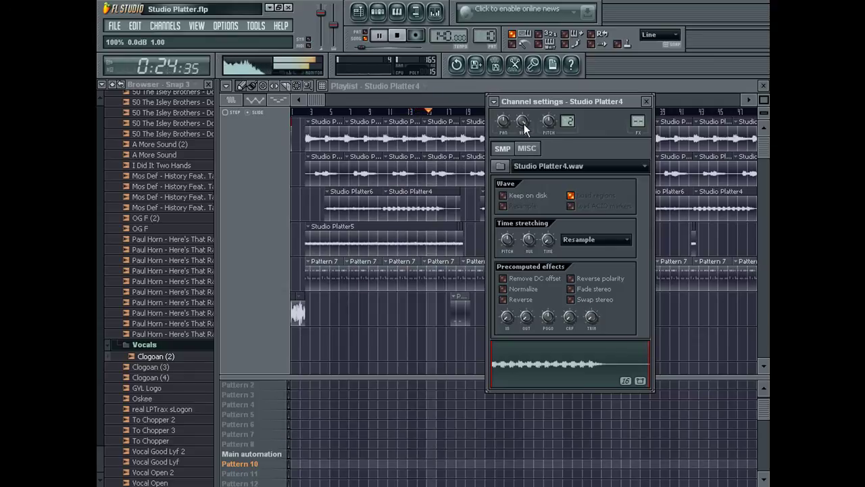
left_click_drag(637, 121, 637, 112)
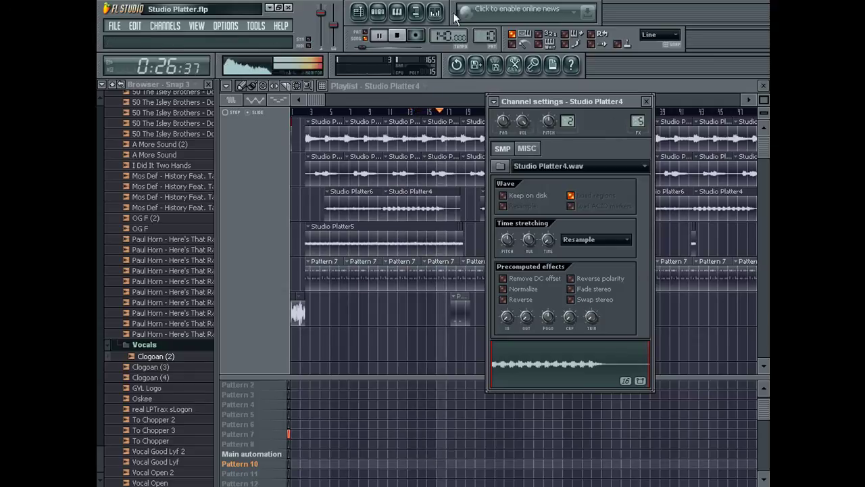
key("F9")
left_click_drag(638, 295, 649, 308)
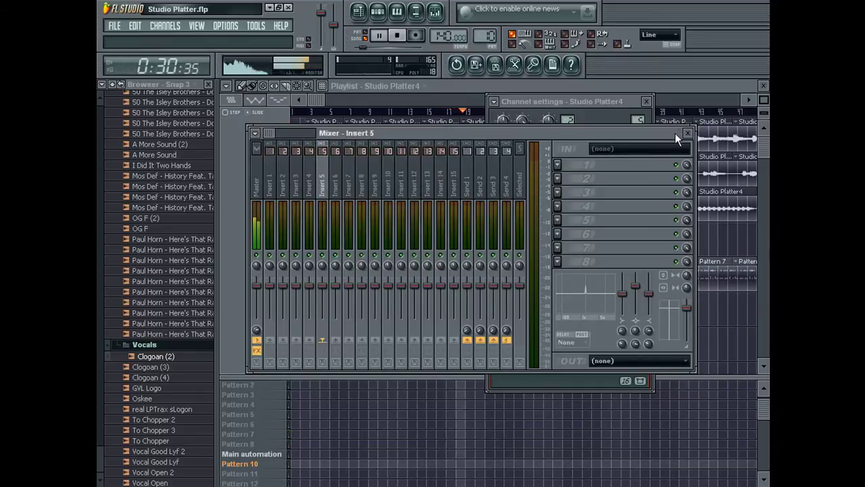
left_click(688, 134)
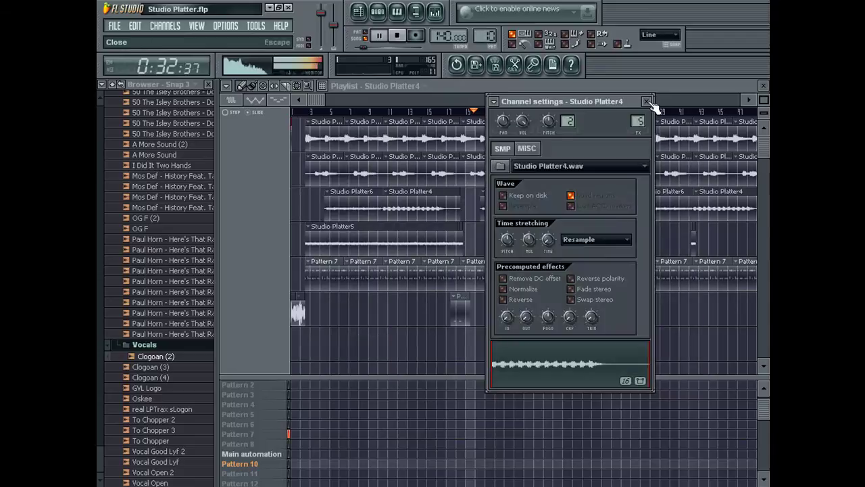
left_click(646, 101)
- Try panning the Euro Kit 030 note at bar 2 of Pattern 7 to 75% right in its piano roll
key("F7")
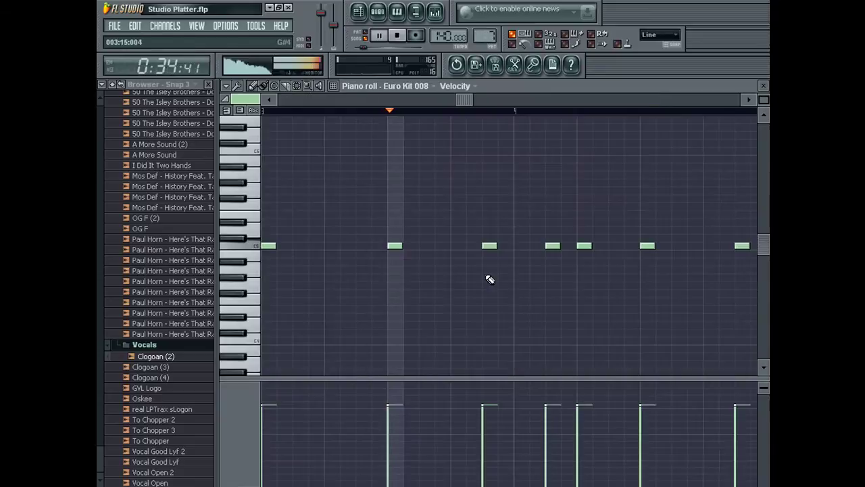
key("F7")
key("F6")
left_click(329, 218)
left_click(251, 395)
left_click(286, 363)
left_click(513, 397)
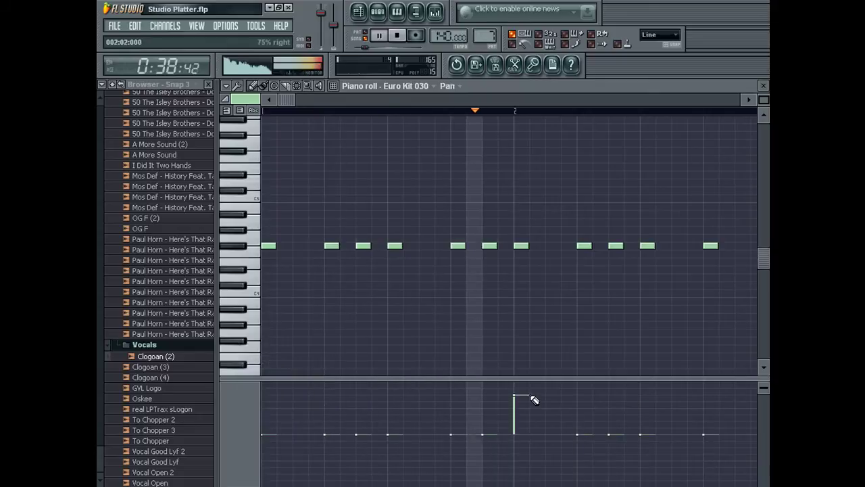
key("ctrl+z")
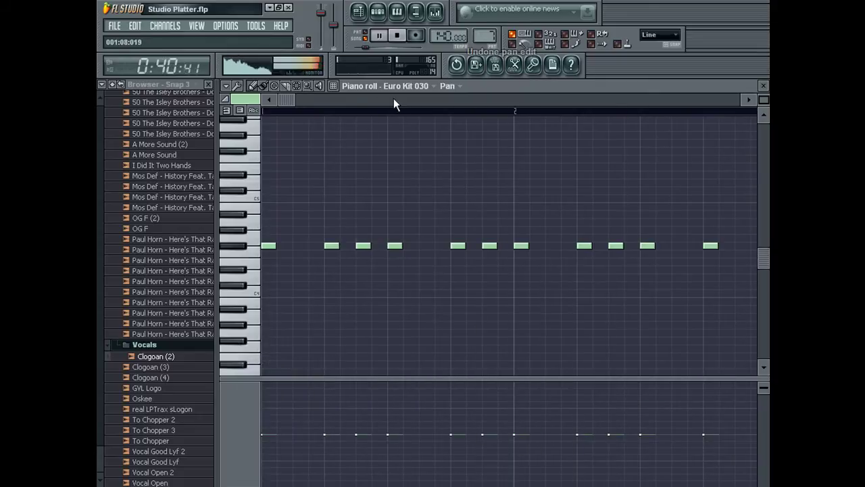
key("F7")
key("F6")
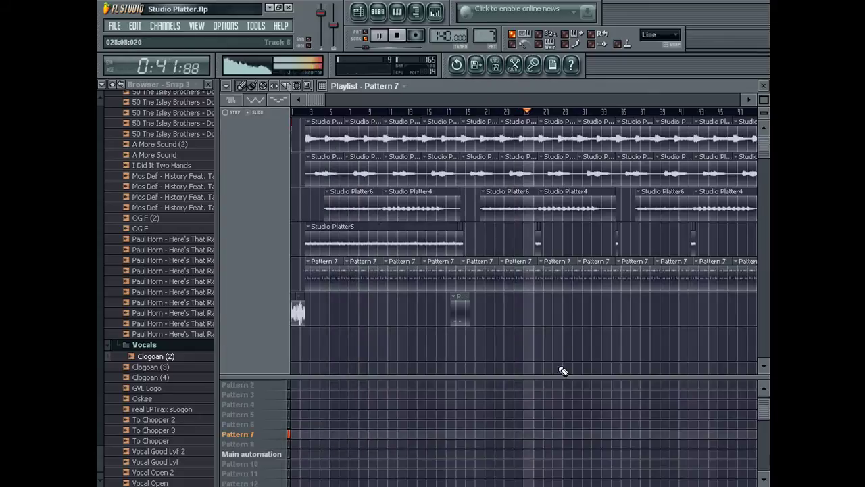
- Route the Studio Platter5 clip to mixer insert 7, boosting that track's mid EQ band and raising the high band about 1.6 dB
left_click(492, 196)
left_click(648, 102)
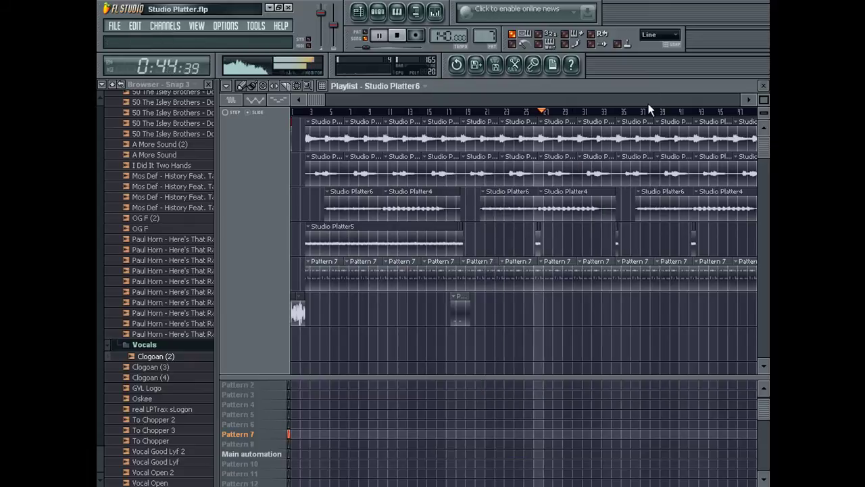
left_click(538, 249)
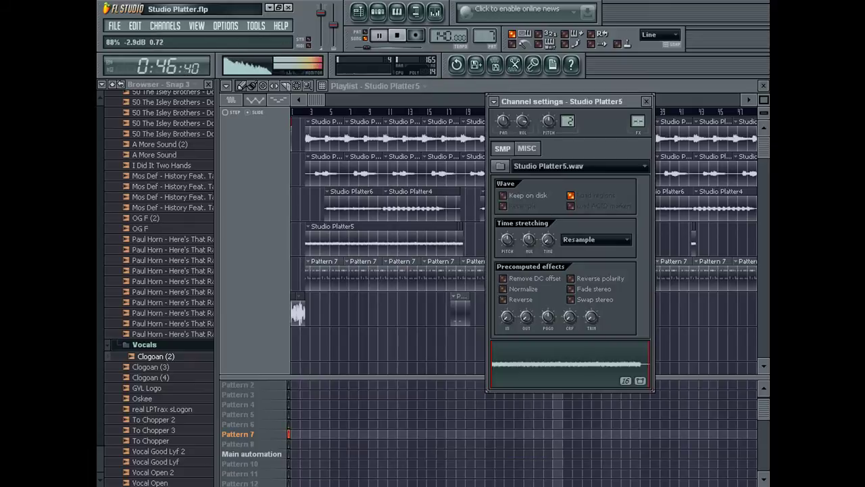
scroll(637, 121, "up", 1)
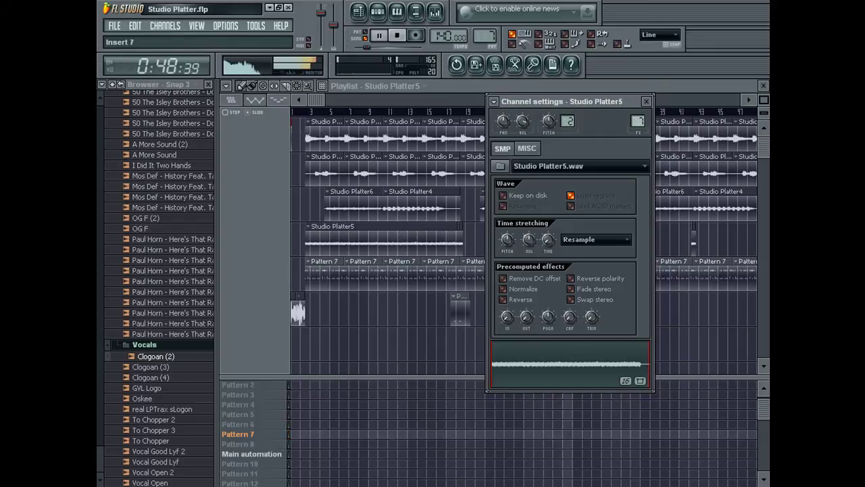
left_click(436, 12)
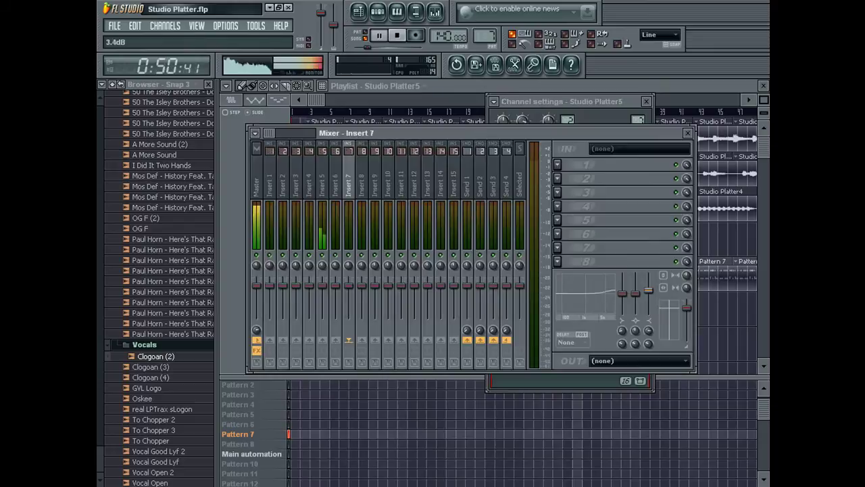
scroll(642, 298, "up", 3)
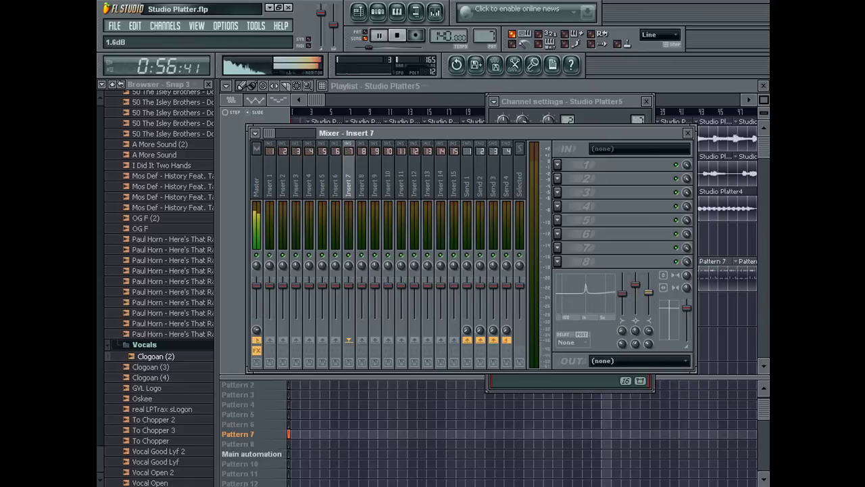
key("F12")
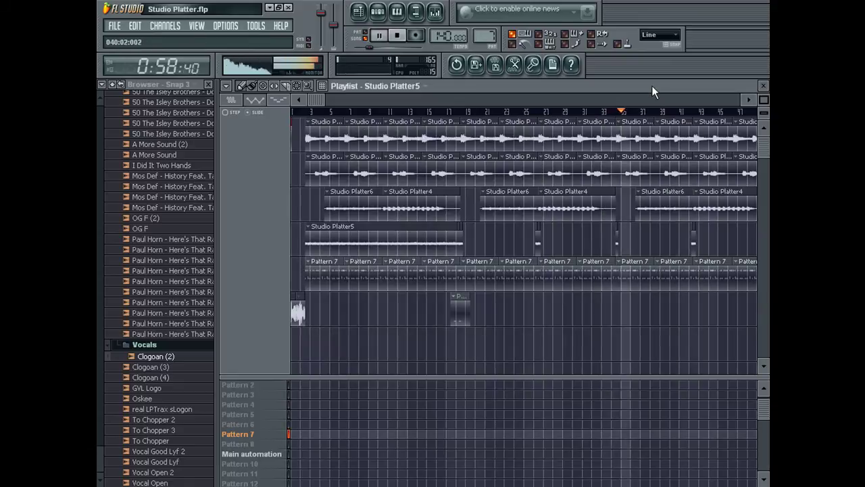
- Try replacing the short Studio Platter5 slice at bar 34 with a pasted copy of the bar 26 slice
left_click_drag(316, 99, 375, 101)
left_click_drag(327, 221, 324, 241)
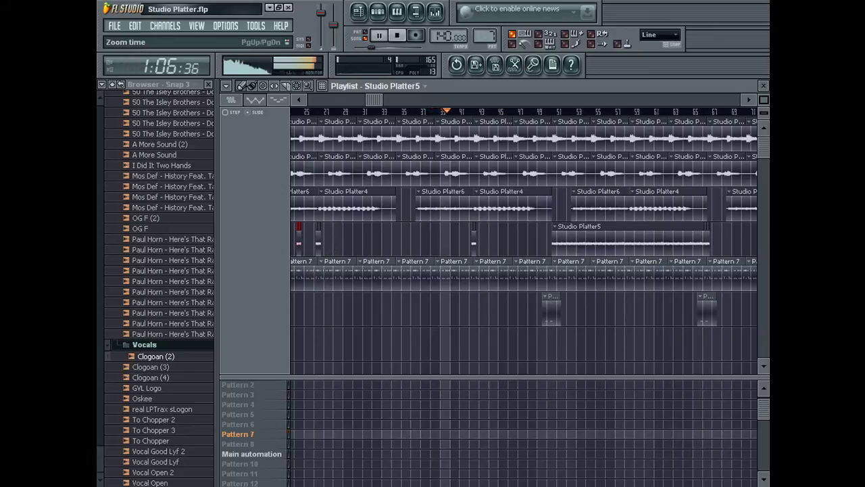
scroll(523, 111, "up", 2)
mouse_move(309, 241)
left_mouse_down()
mouse_move(486, 234)
mouse_move(526, 235)
mouse_move(532, 244)
left_mouse_up()
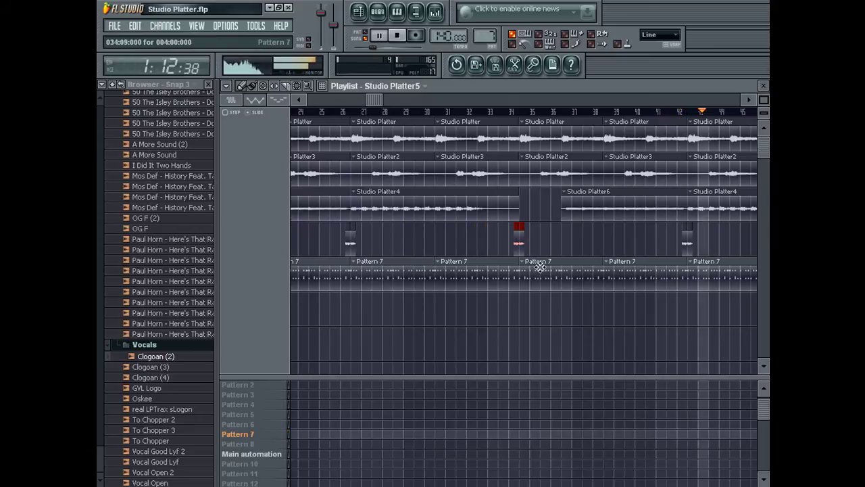
- Undo the recent moving and pasting of the Studio Platter5 slice in the playlist
left_click(135, 26)
left_click(155, 39)
left_click(135, 26)
left_click(156, 39)
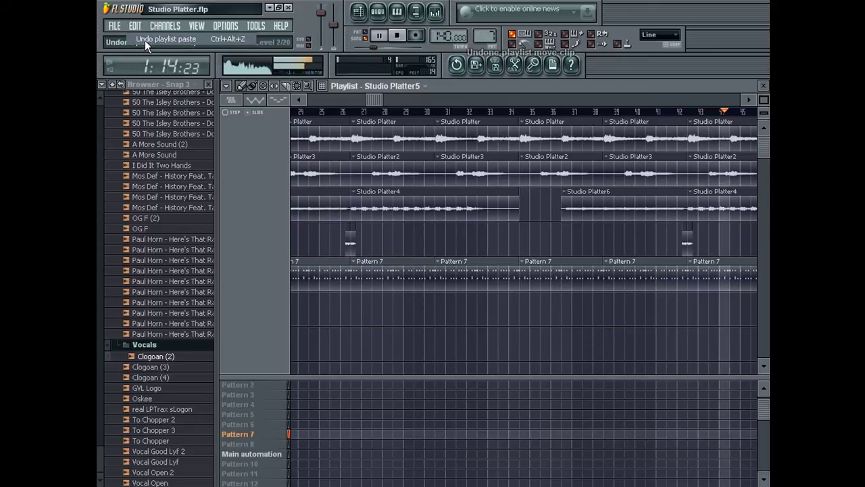
left_click(135, 26)
left_click(156, 39)
- Clear the Studio Platter5 slice at bar 34 and place a pasted copy of the bar 26 slice there
right_click(519, 238)
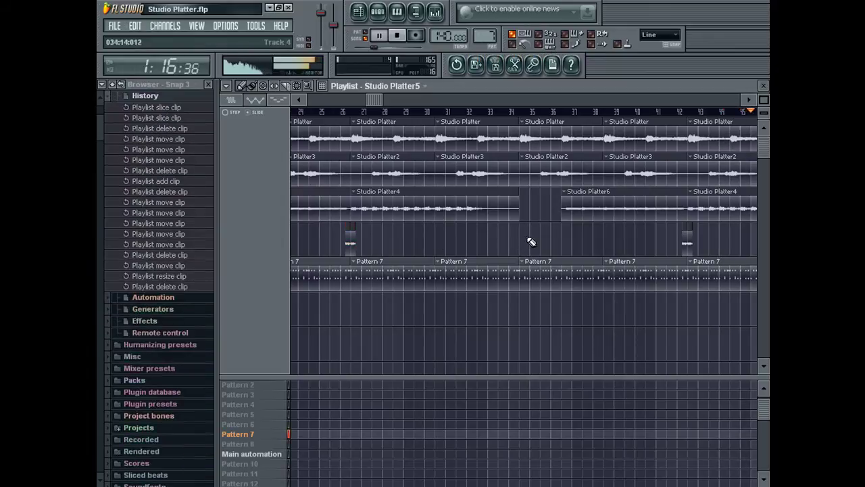
left_click_drag(351, 239, 361, 241)
key("ctrl+v")
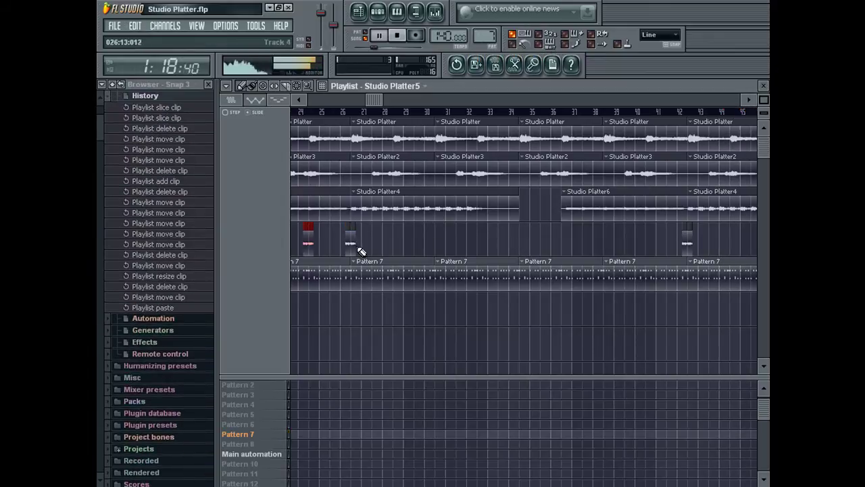
left_click_drag(309, 237, 395, 230)
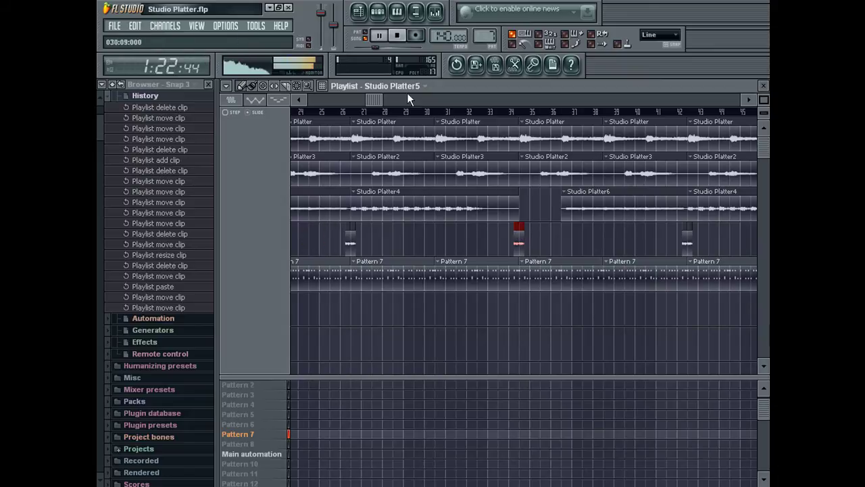
- Replace the short Studio Platter5 slice at bar 82 with a pasted copy of the copied slice, aligned to that bar
left_click_drag(375, 100, 518, 108)
right_click(361, 244)
key("ctrl+v")
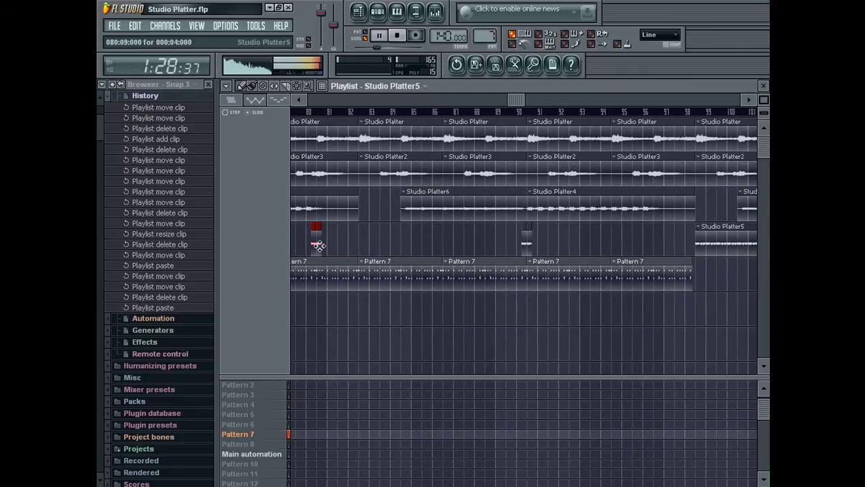
left_click_drag(318, 244, 346, 244)
left_click_drag(523, 101, 454, 128)
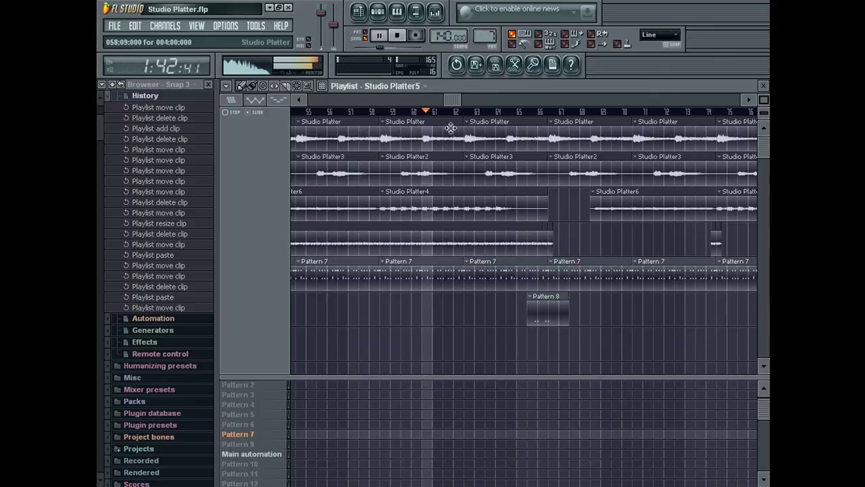
- Collapse the browser's folder structure and save the project
left_click(114, 25)
left_click(117, 88)
left_click(116, 85)
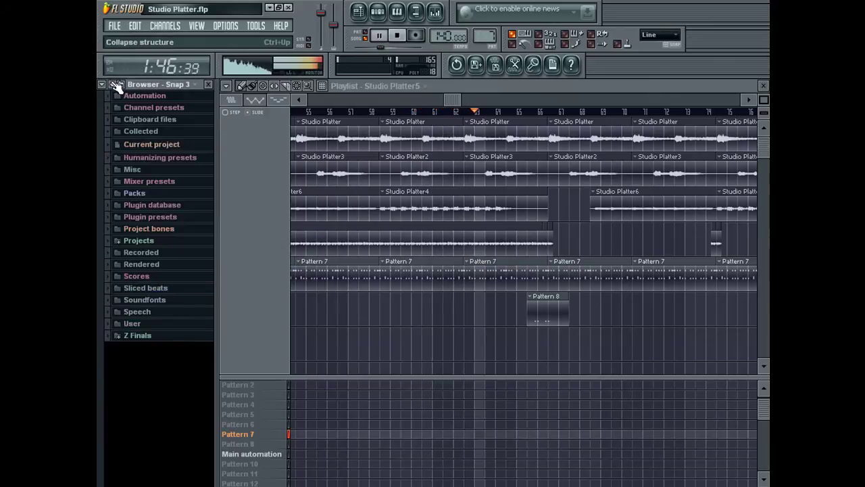
left_click(115, 25)
left_click(121, 77)
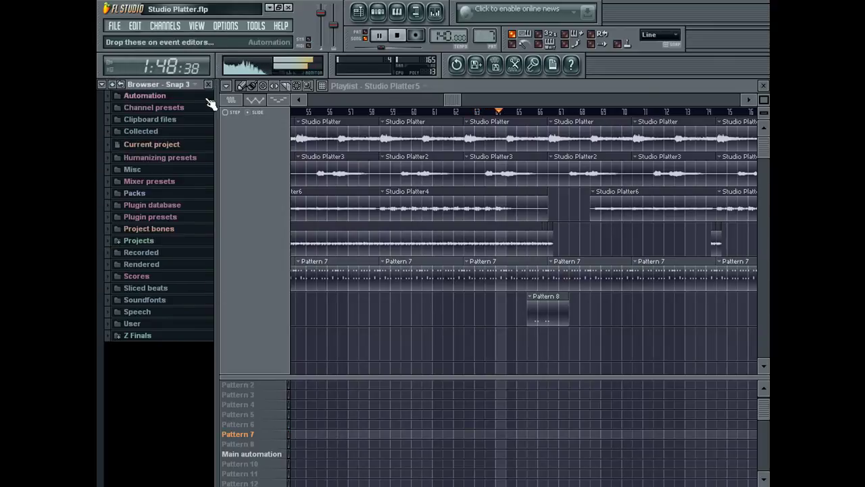
- Close the playlist, mixer and Studio Platter5 channel settings windows, leaving the channel rack open
left_click(763, 85)
left_click(257, 262)
left_click(256, 262)
left_click(258, 275)
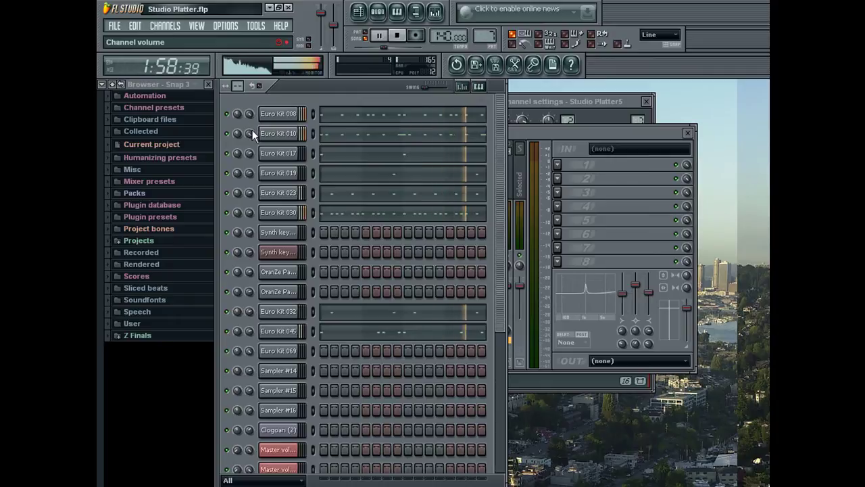
left_click(686, 133)
left_click(646, 101)
- Delete the unused Sampler #14, Sampler #15 and Sampler #16 channels and save the project
scroll(491, 431, "down", 5)
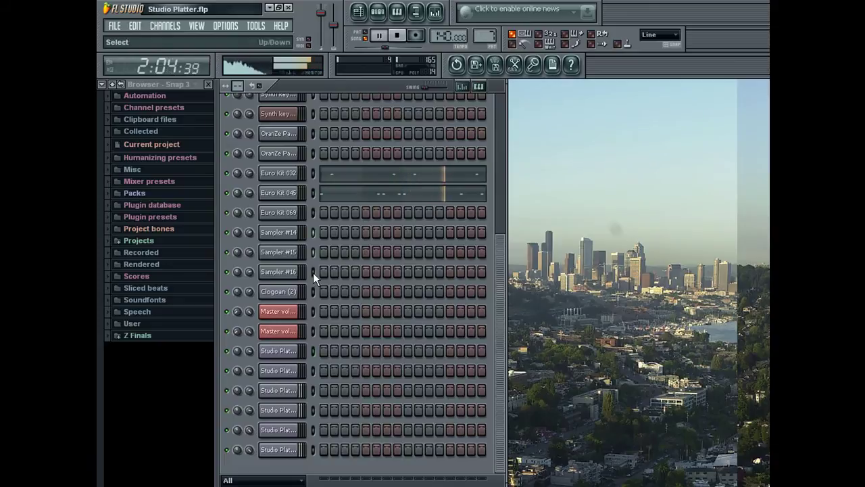
key("alt+Delete")
key("Return")
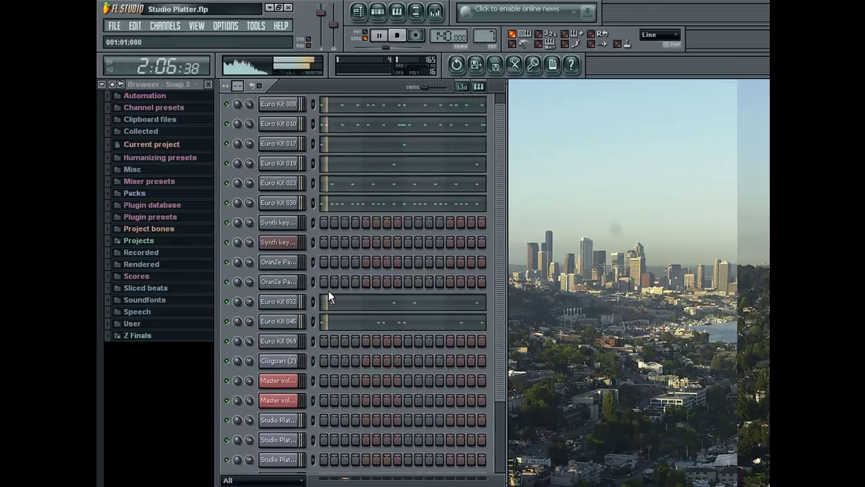
left_click(114, 26)
left_click(130, 76)
- Review the playlist arrangement from the opening bars through to the Master volume envelope clip
left_click(358, 11)
left_click_drag(452, 99, 496, 100)
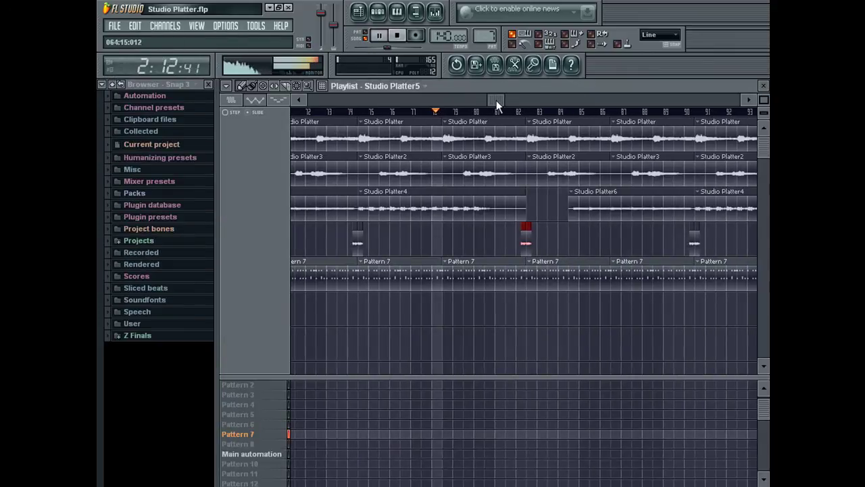
scroll(570, 243, "down", 4)
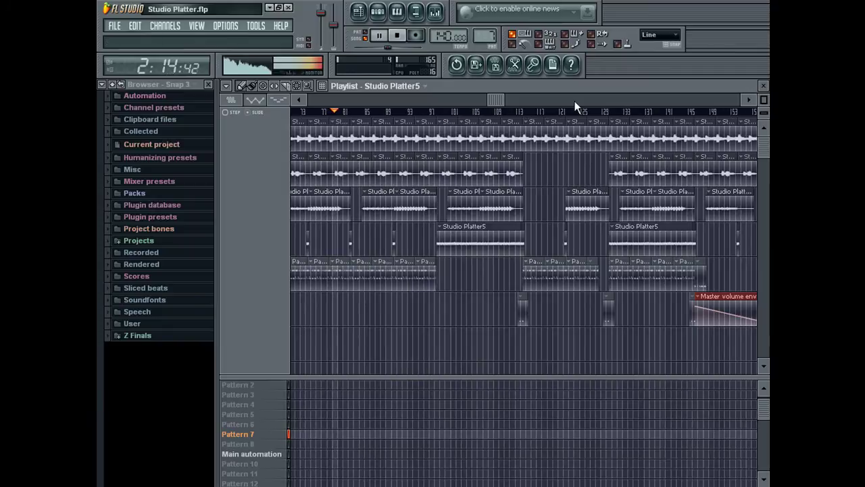
scroll(595, 100, "down", 3)
scroll(355, 177, "up", 3)
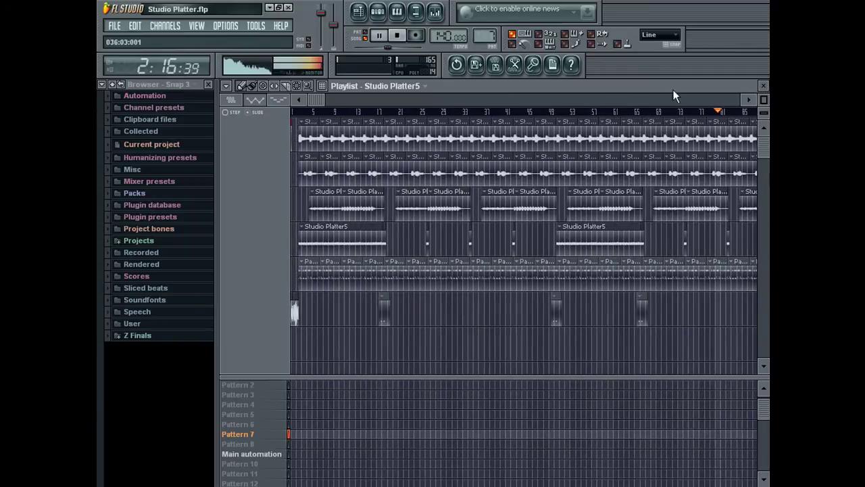
left_click(357, 32)
left_click(358, 38)
left_click(367, 38)
- Hide the channel rack and the browser to clear the workspace, and save the project
left_click(377, 11)
left_click(415, 11)
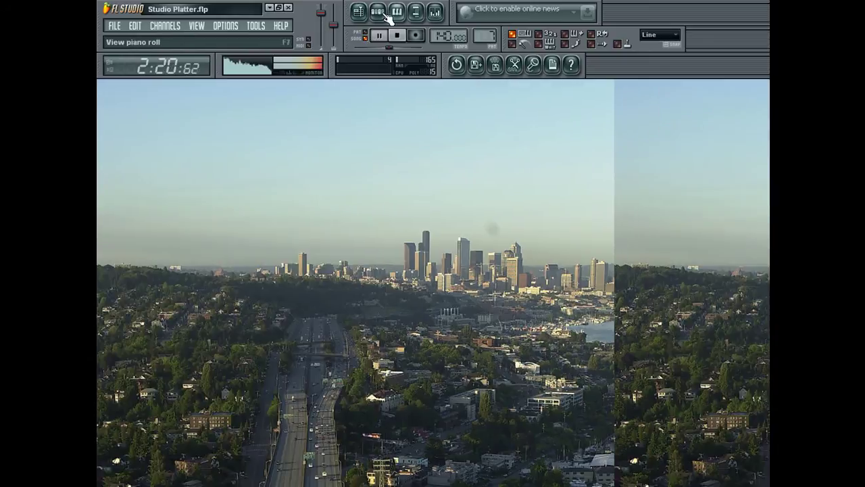
left_click(114, 25)
left_click(138, 77)
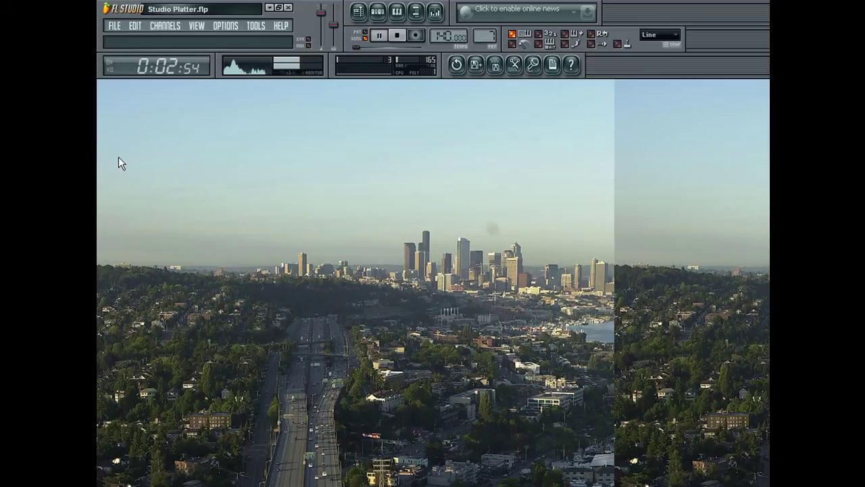
- Check the channel list and playlist, close the Studio Platter6 channel settings, and save the project
left_click(377, 12)
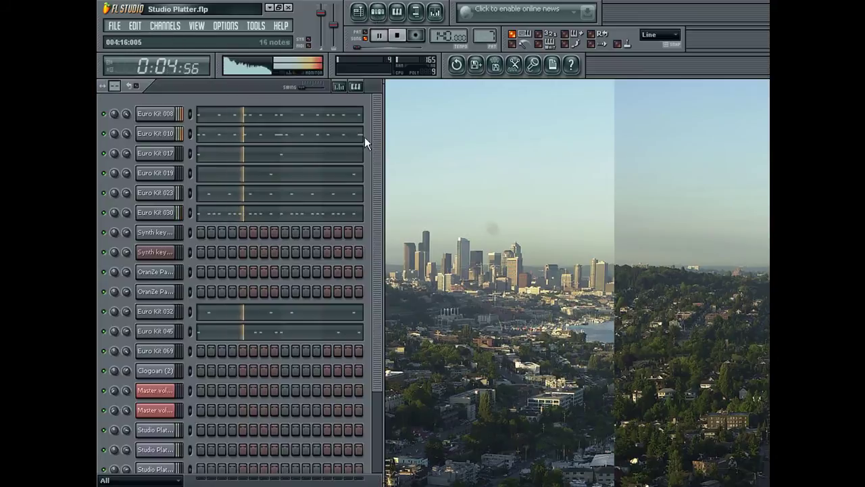
scroll(144, 457, "down", 4)
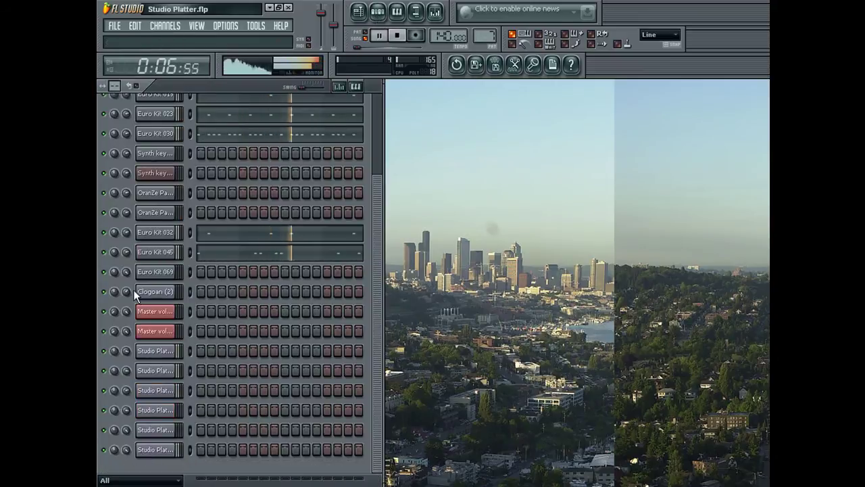
left_click(114, 26)
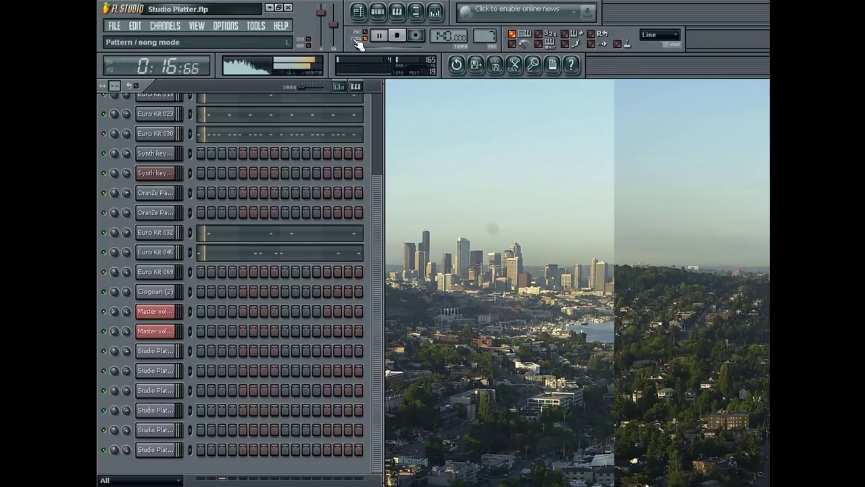
key("F5")
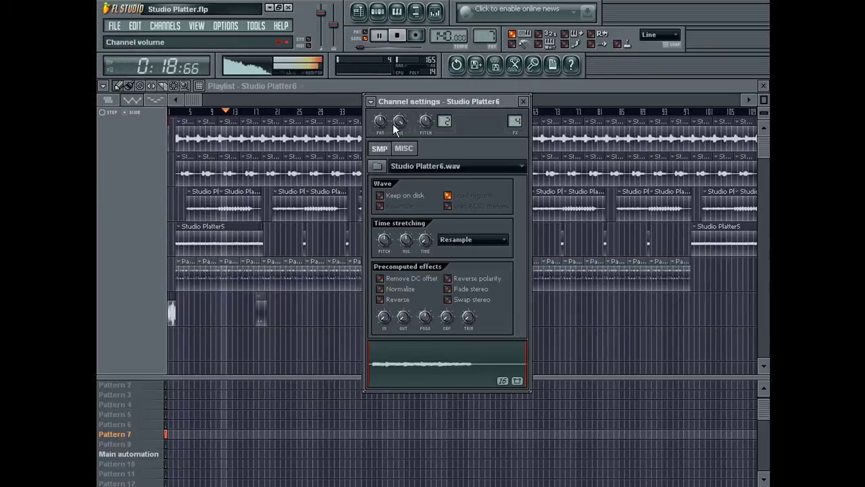
left_click(524, 102)
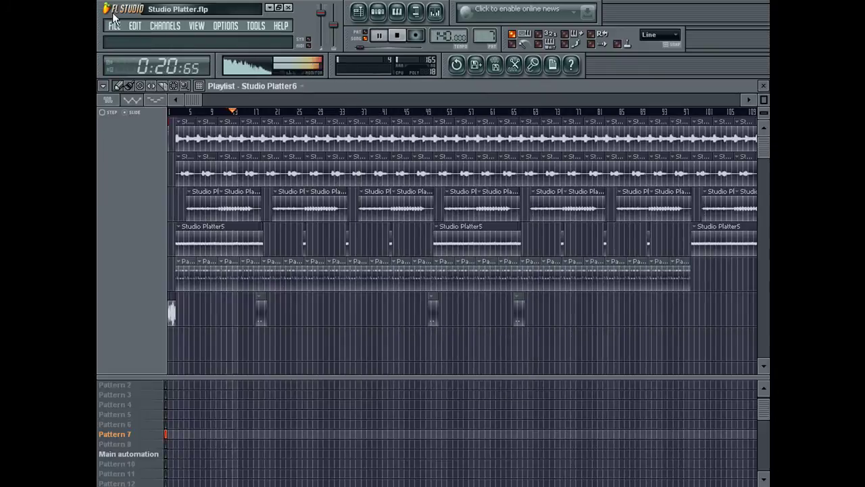
left_click(115, 26)
left_click(145, 78)
- Close the playlist and channel rack windows and stop the song playback
left_click(763, 86)
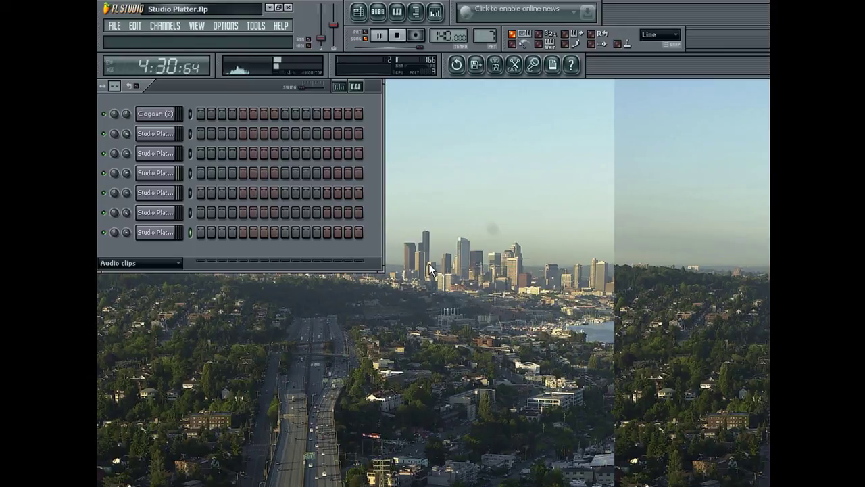
left_click(378, 11)
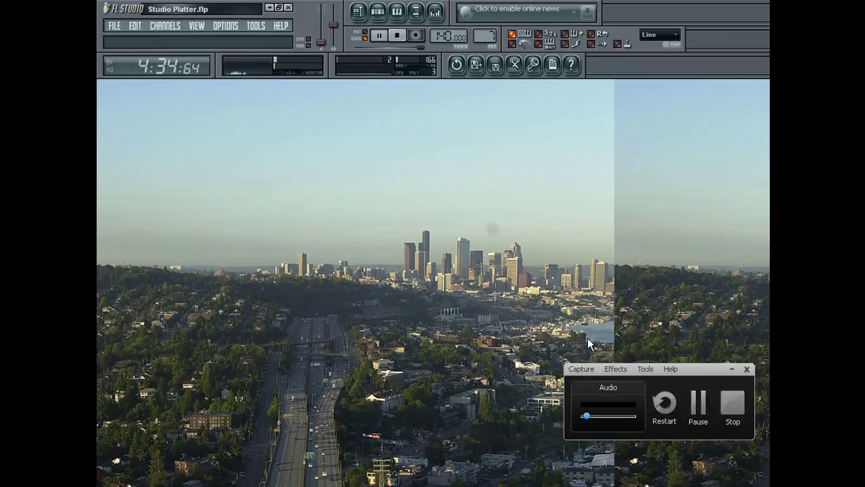
left_click(398, 35)
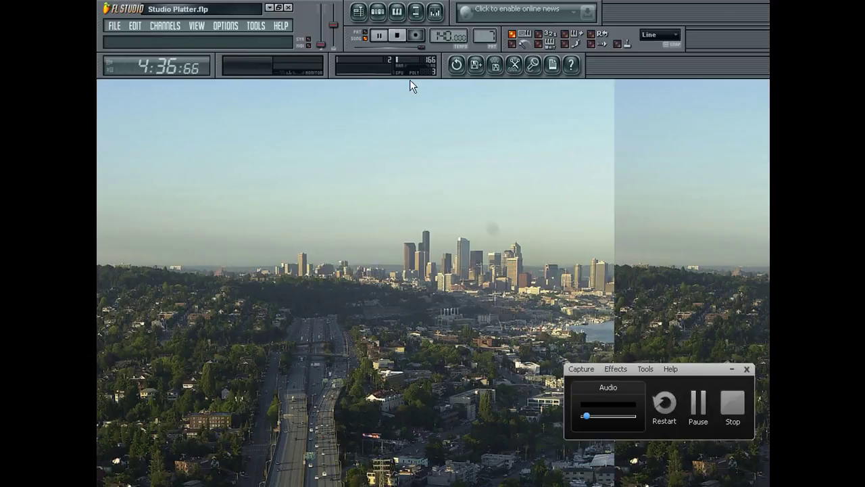